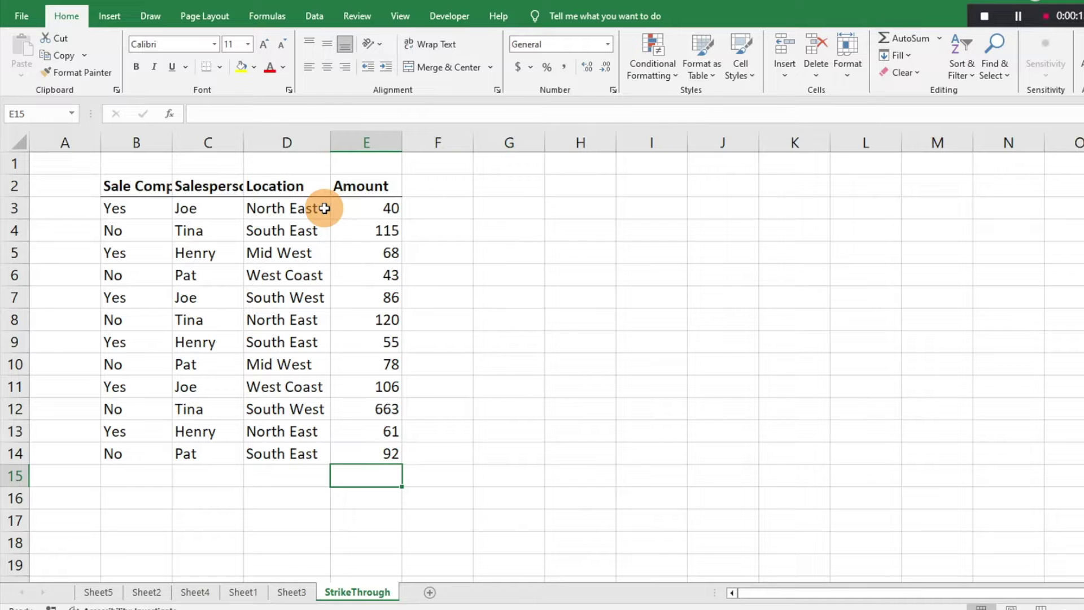
Step: Autofit columns B and C to show the Sale Complete and Salesperson headers in full
double_click(172, 142)
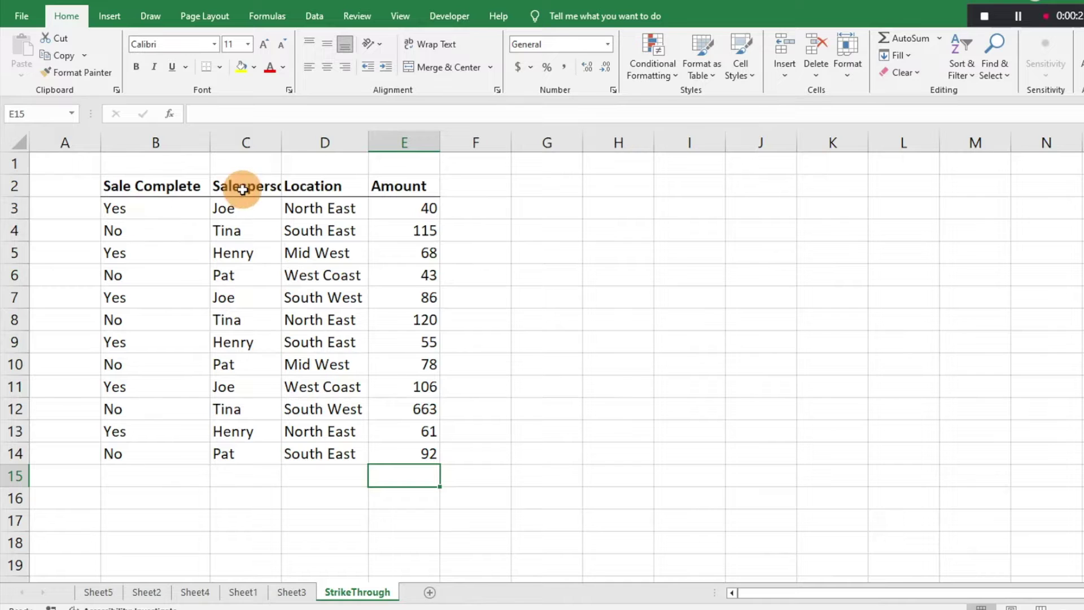
double_click(281, 143)
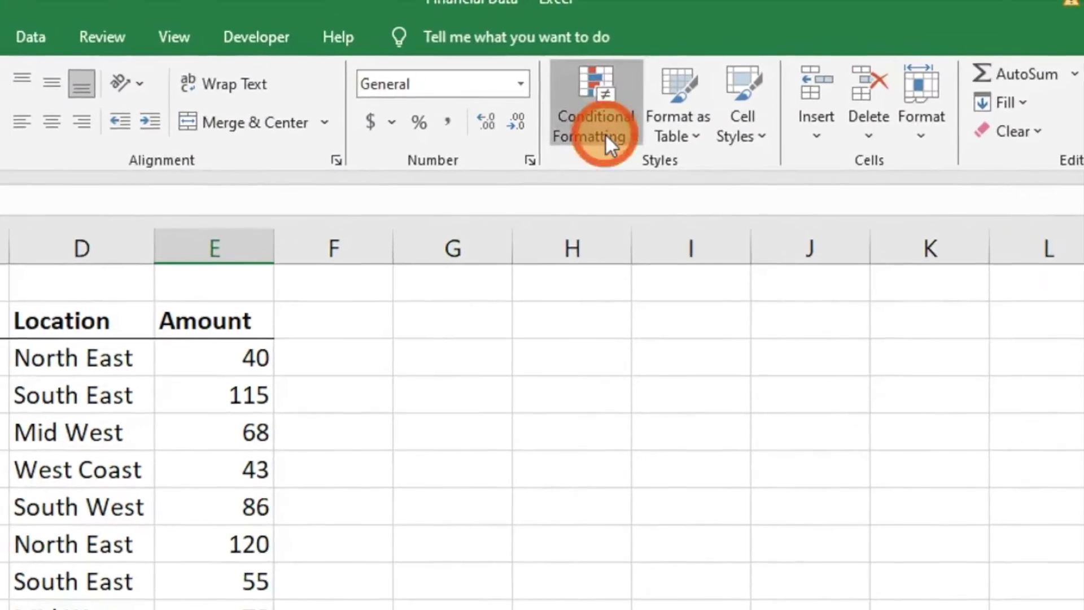
left_click(604, 133)
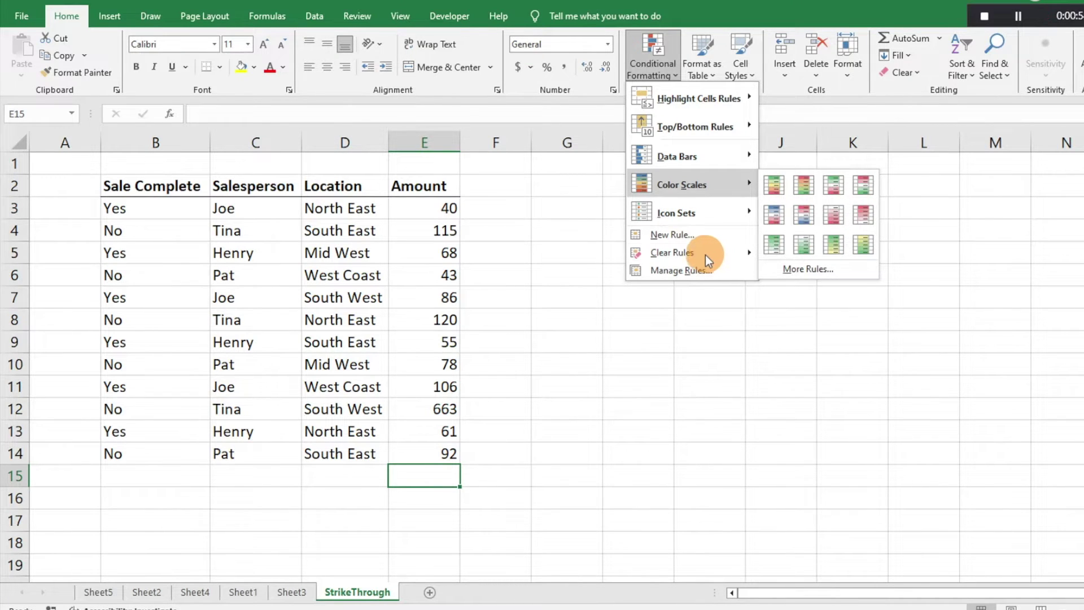
Step: Browse the Clear Rules options, dismiss the menu without clearing anything, and select C3:E3
left_click(704, 255)
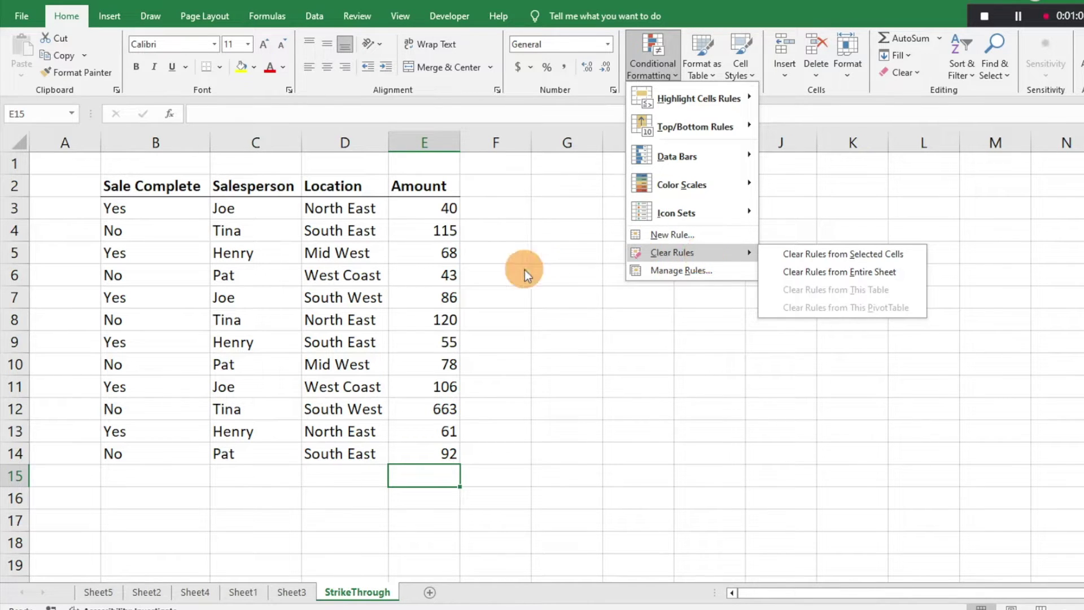
left_click(519, 268)
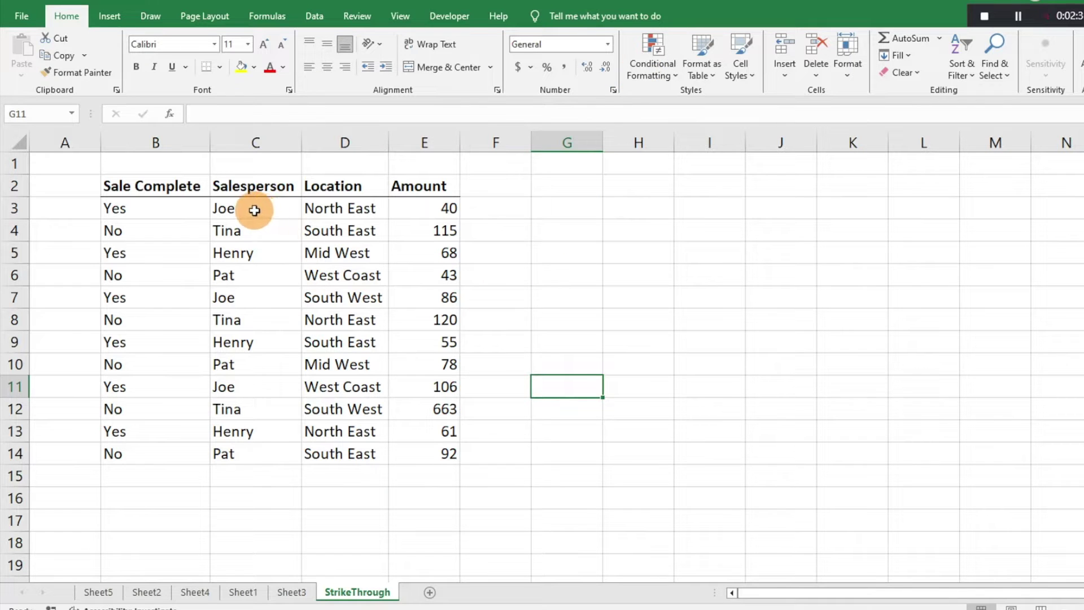
left_click_drag(256, 211, 409, 209)
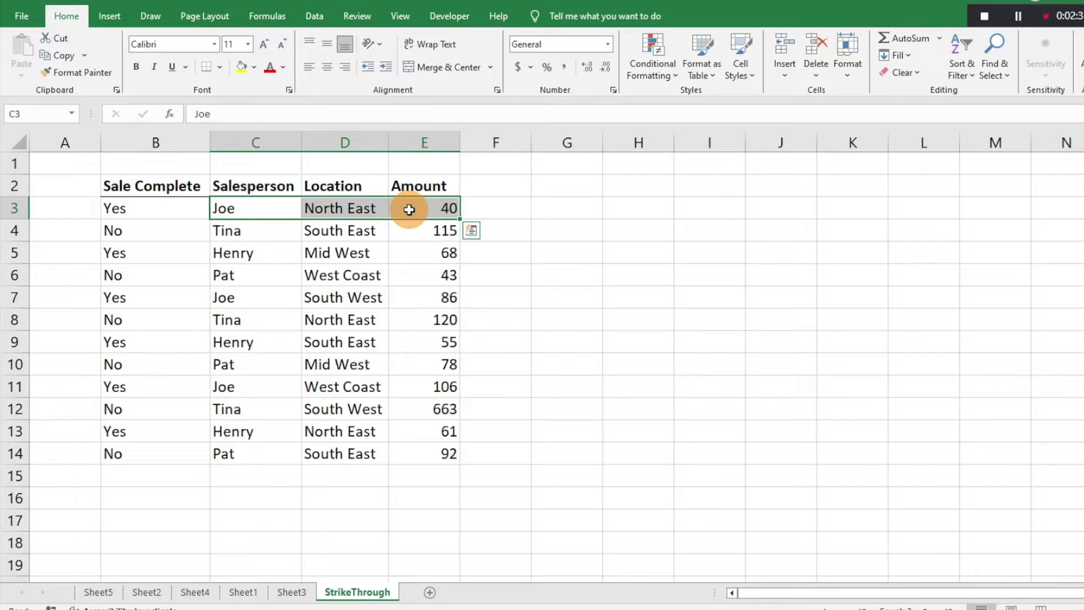
Step: Start a new conditional formatting rule for C3:E3
left_click(643, 70)
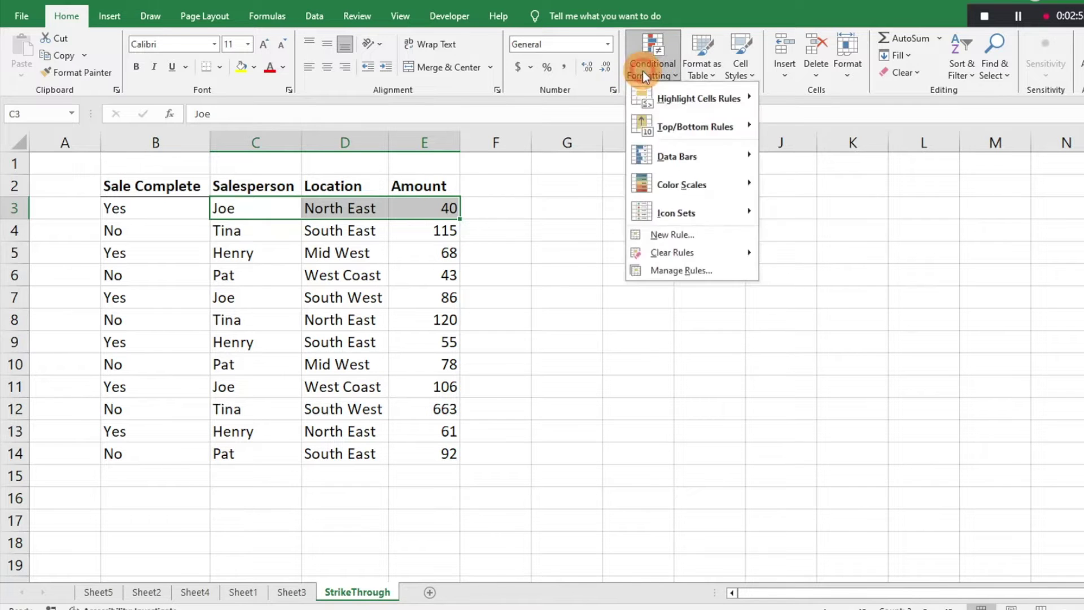
left_click(693, 228)
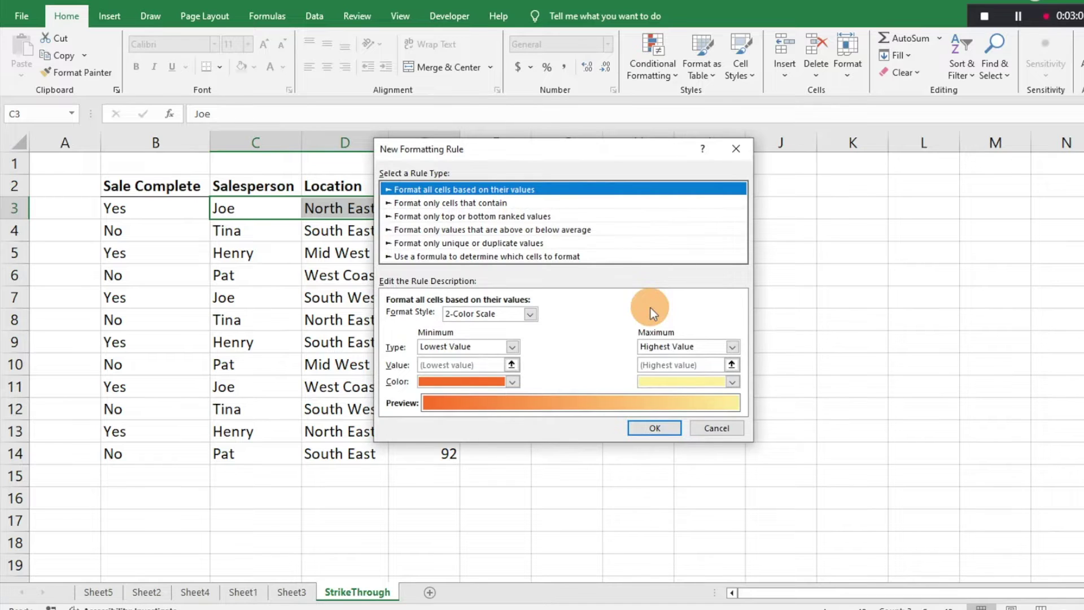
Step: Choose a formula-based rule type and enter the condition =$B3="Yes"
left_click(454, 261)
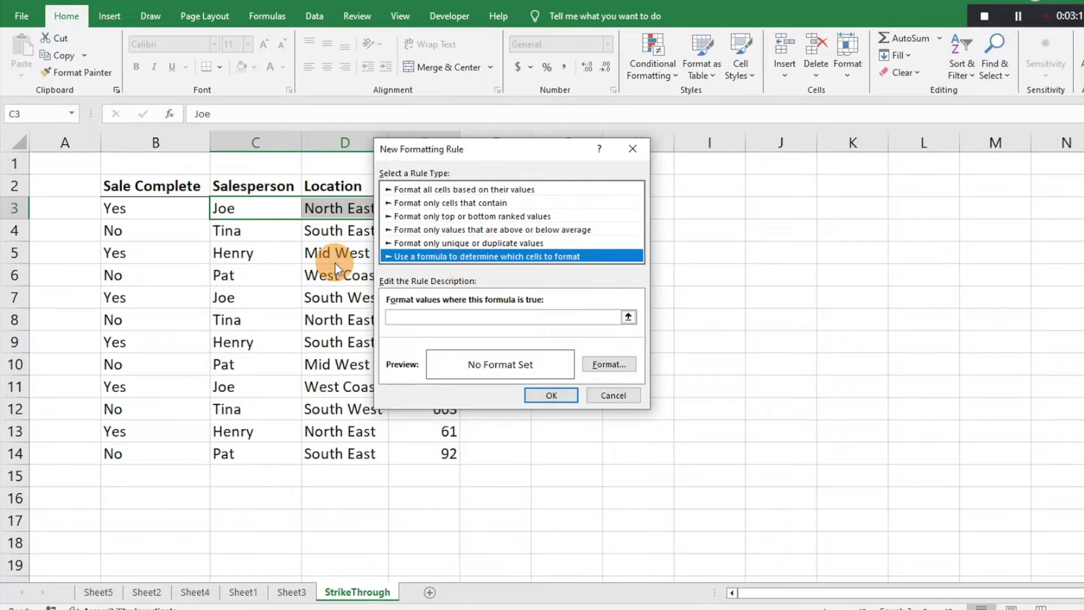
left_click(439, 316)
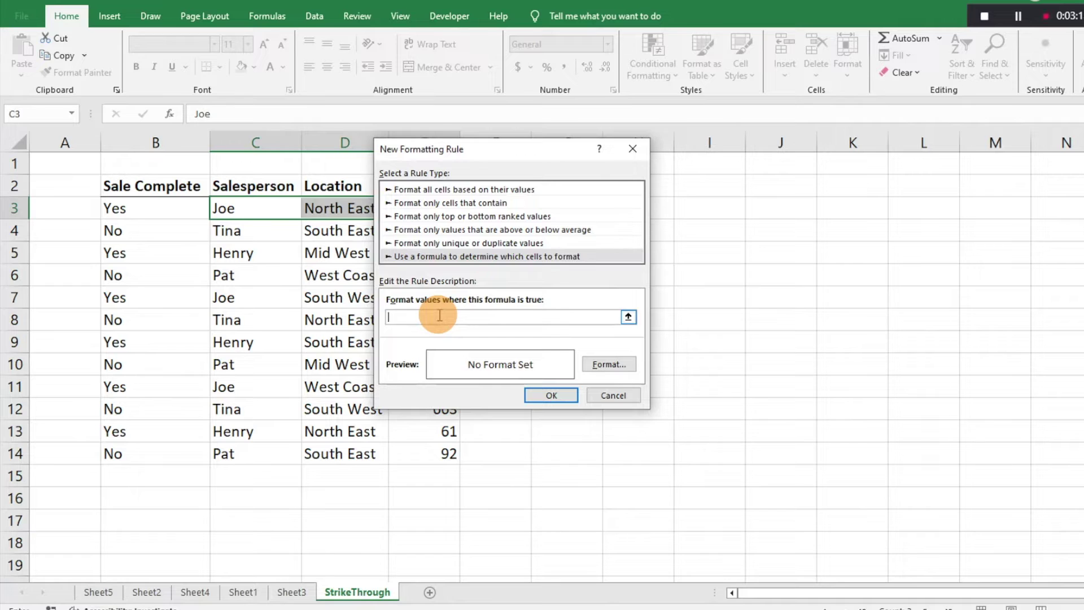
type("=$B3=")
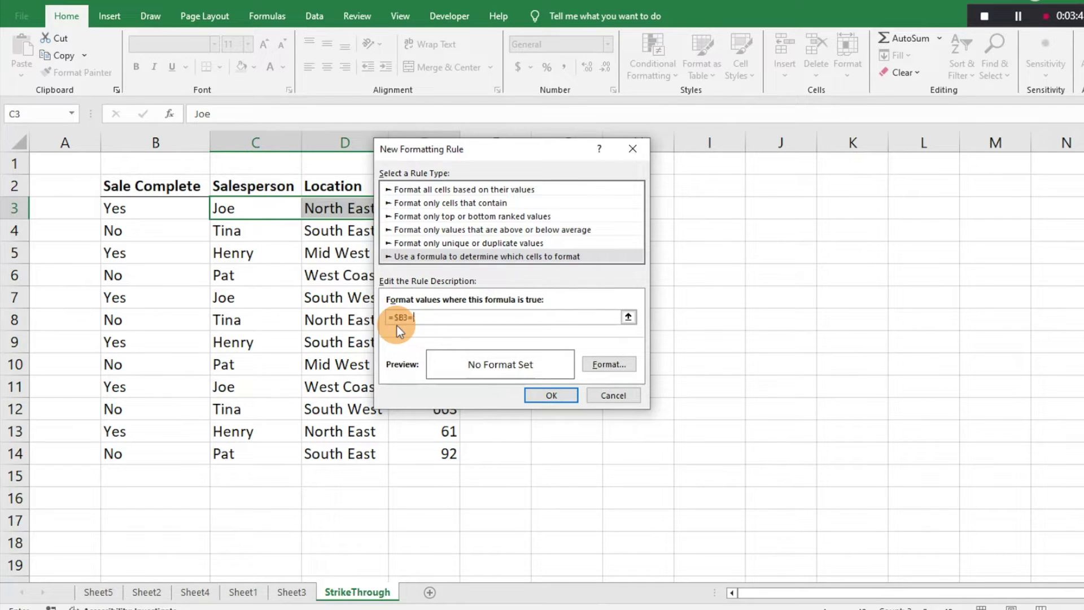
type("\"Yes")
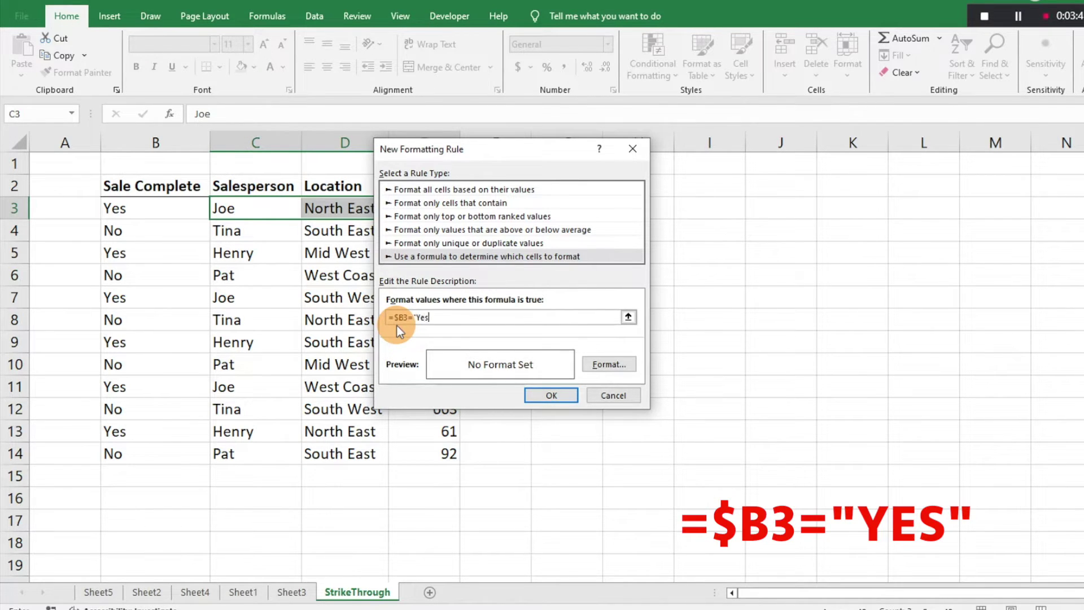
type("\"")
Step: Give the =$B3="Yes" rule strikethrough text formatting and confirm the rule
left_click(607, 364)
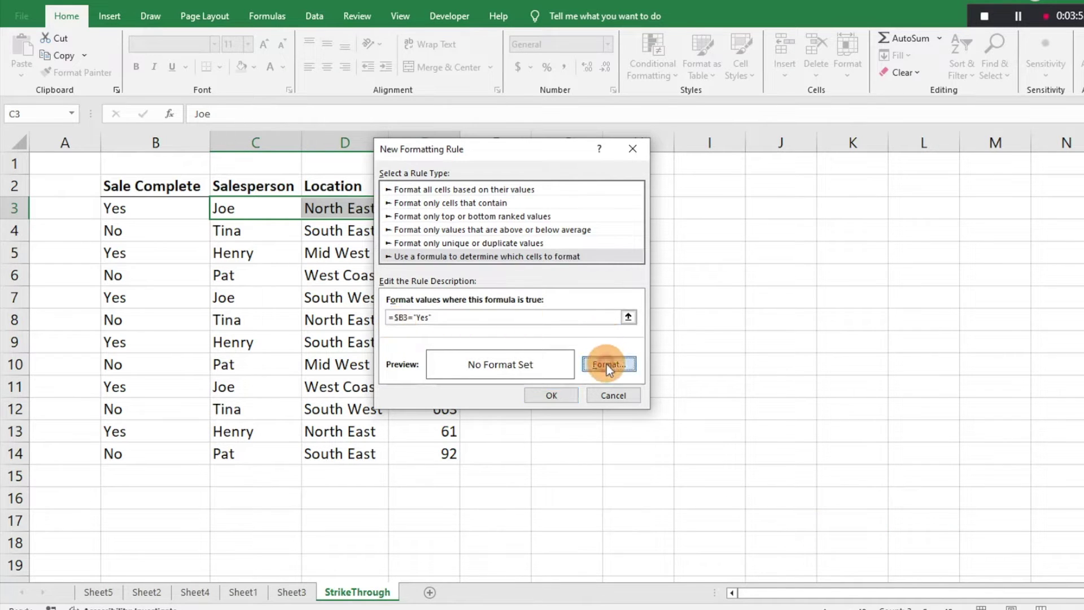
left_click(407, 264)
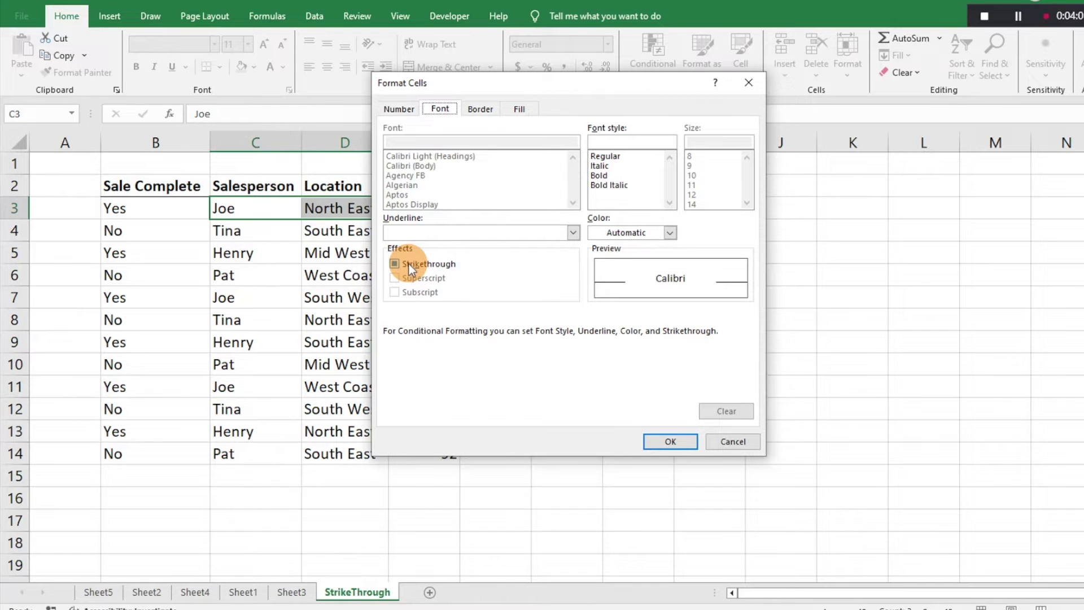
left_click(397, 265)
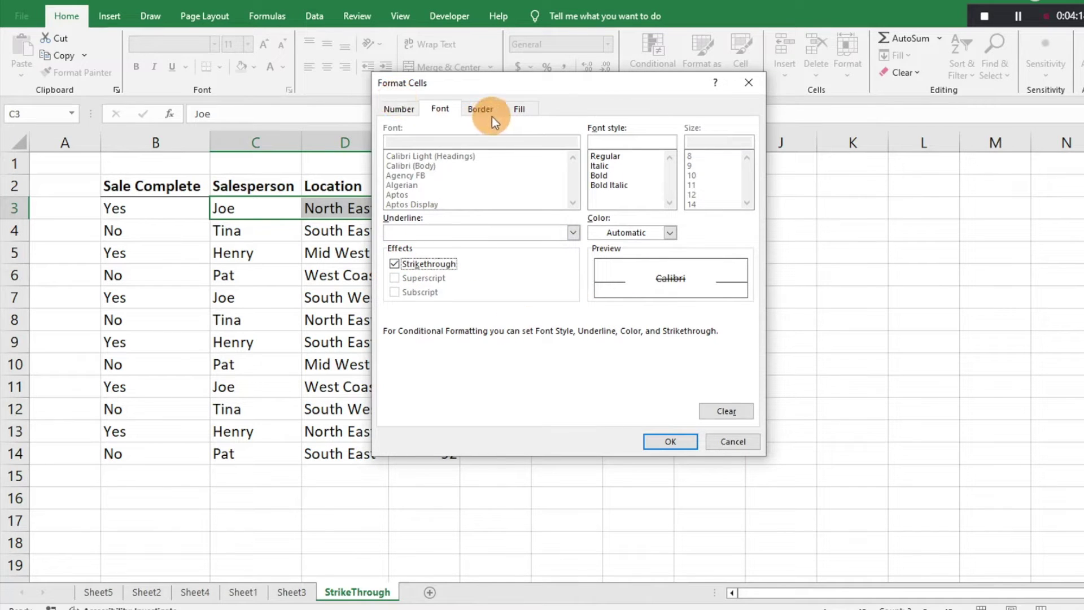
left_click(518, 108)
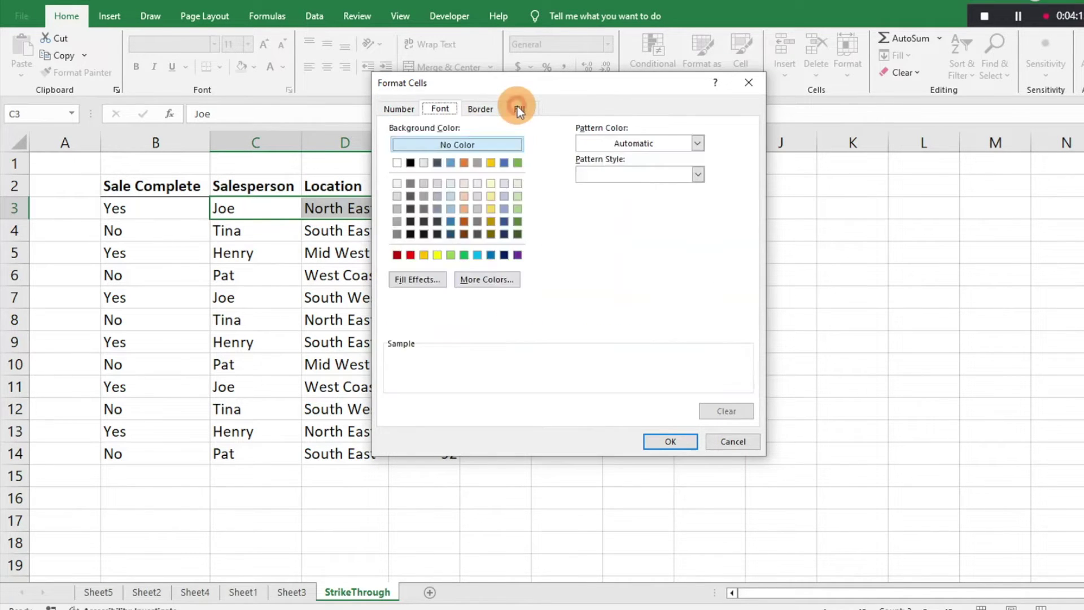
left_click(447, 110)
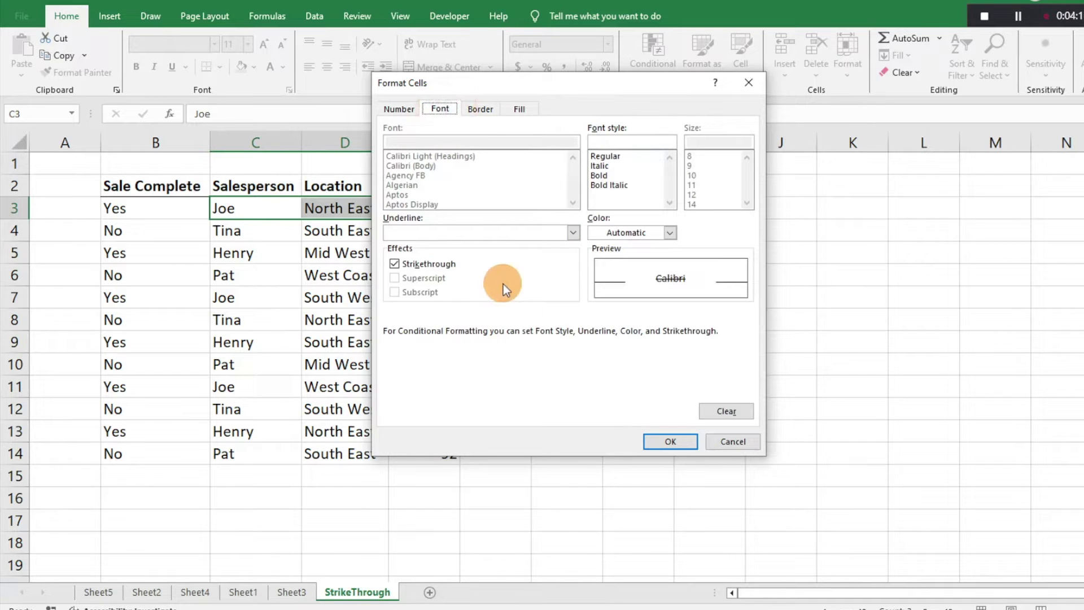
left_click(676, 438)
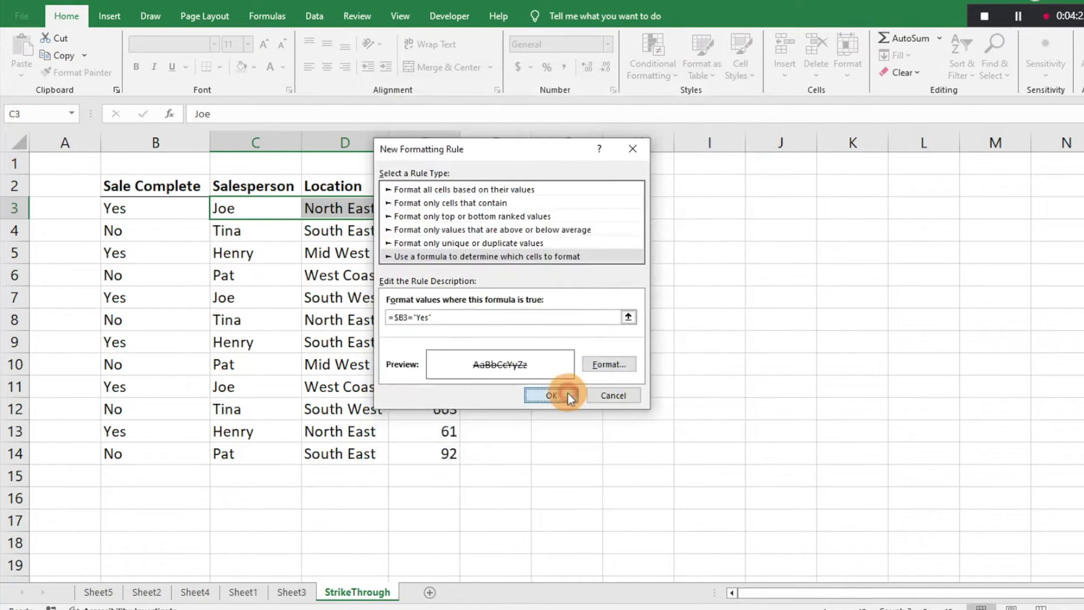
left_click(568, 393)
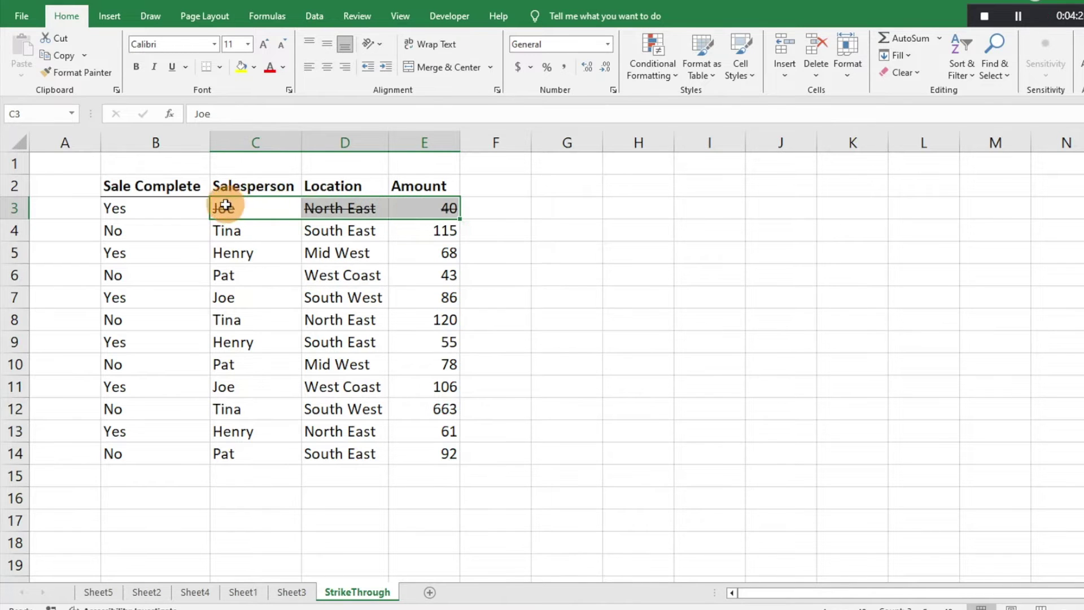
Step: Copy row 3's strikethrough formatting onto C4:E14 with Format Painter
left_click(86, 76)
mouse_move(249, 230)
left_mouse_down()
mouse_move(423, 327)
mouse_move(432, 461)
left_mouse_up()
left_click(533, 426)
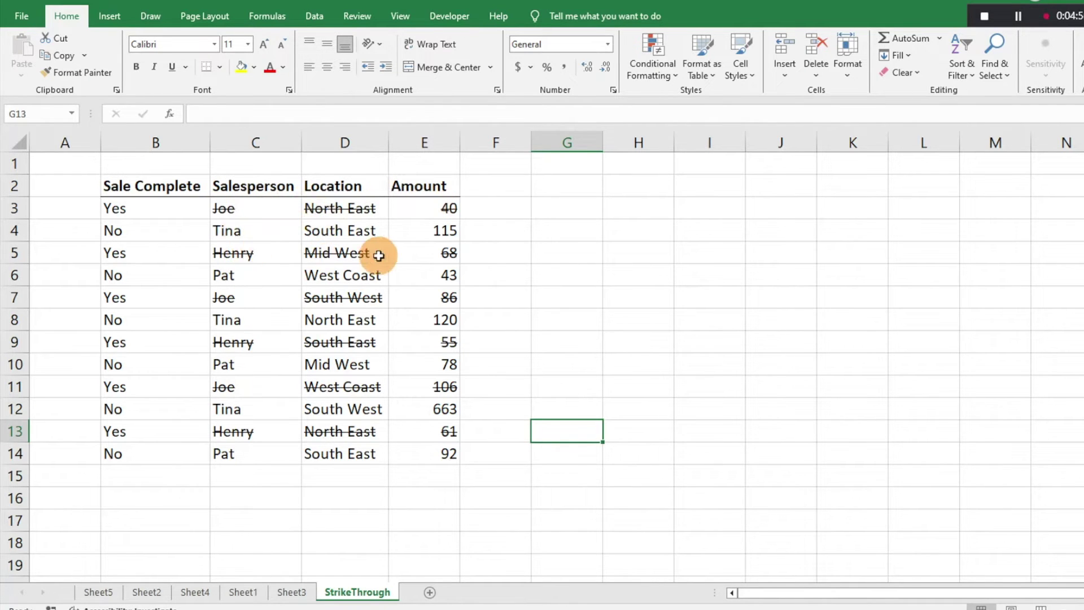
left_click(279, 216)
Step: Select C3:E3 and open its =$B3="Yes" rule from Manage Rules for editing
left_click_drag(279, 216, 425, 209)
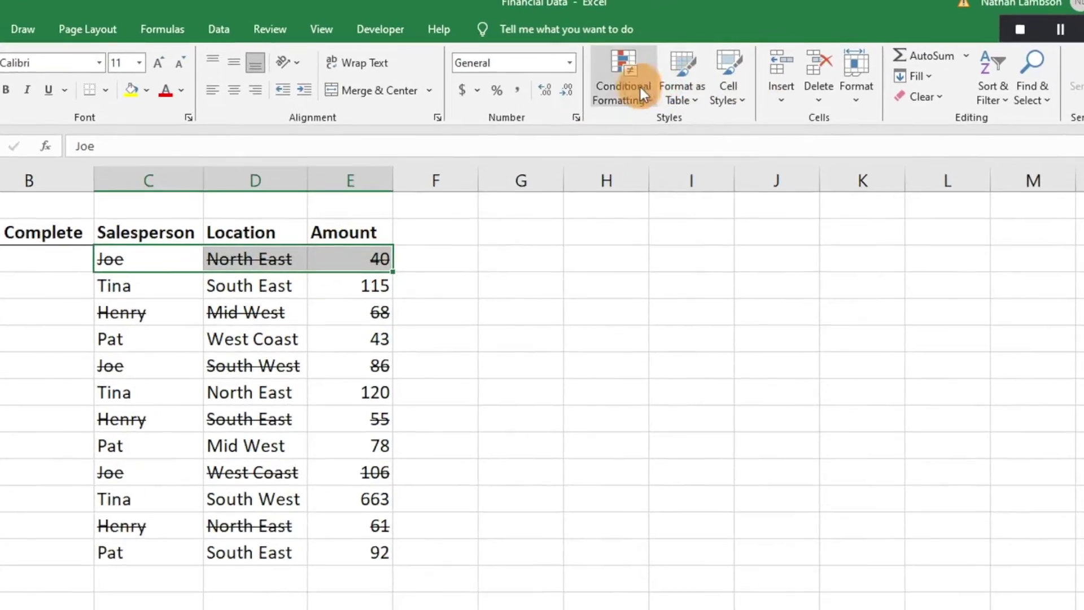
left_click(653, 68)
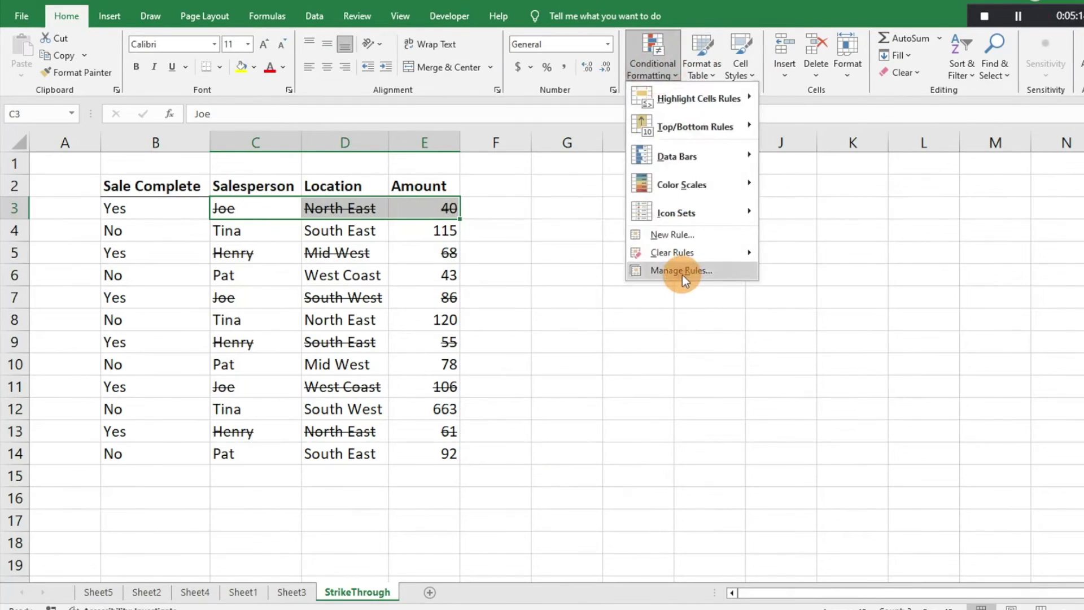
left_click(649, 405)
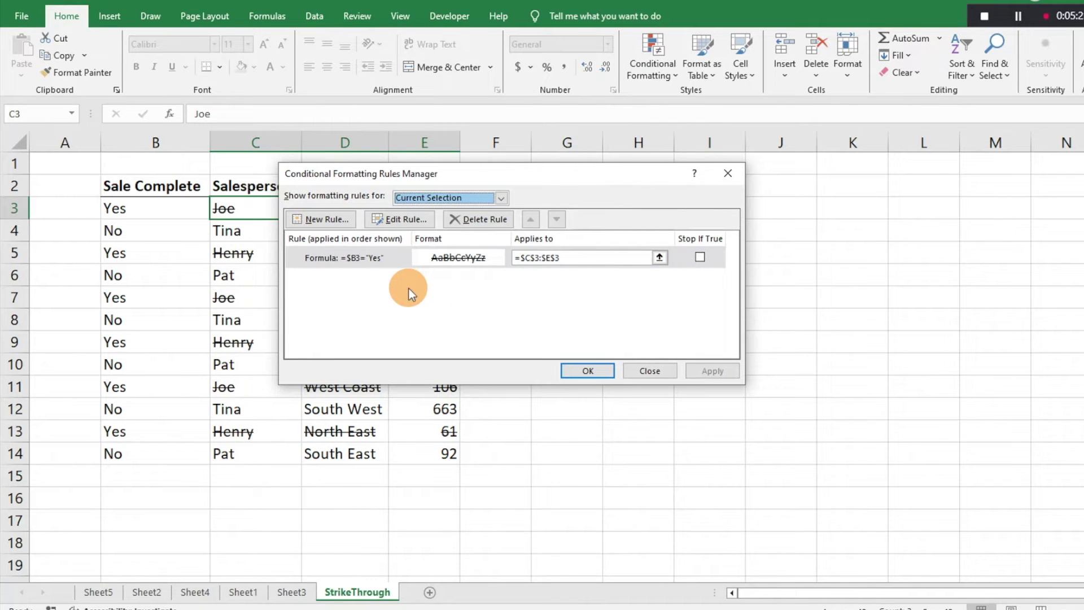
left_click(401, 220)
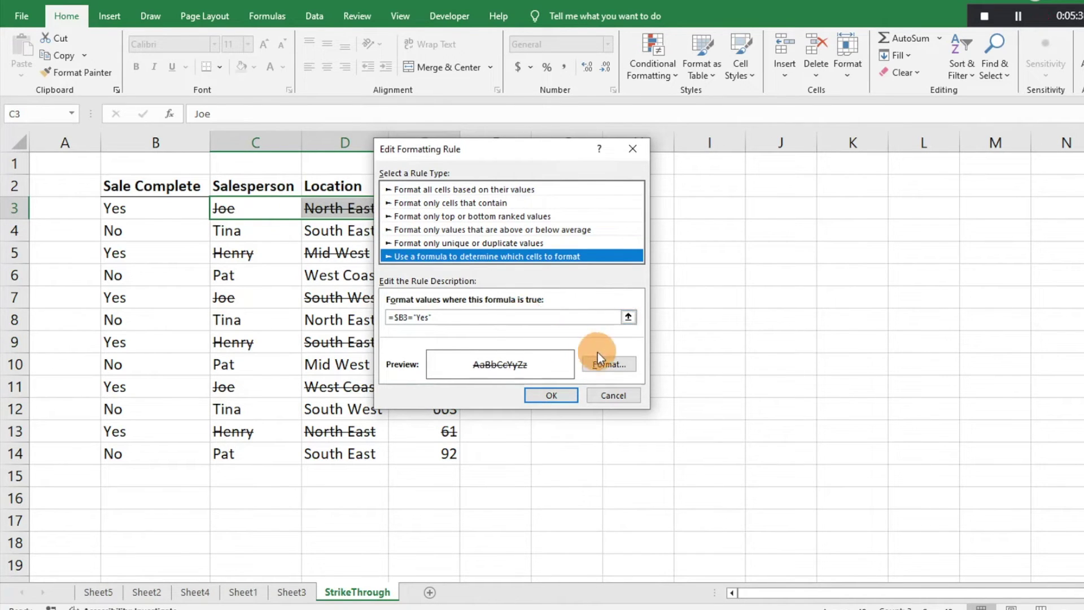
Step: Add a green fill to the =$B3="Yes" rule and apply the updated rule
left_click(608, 363)
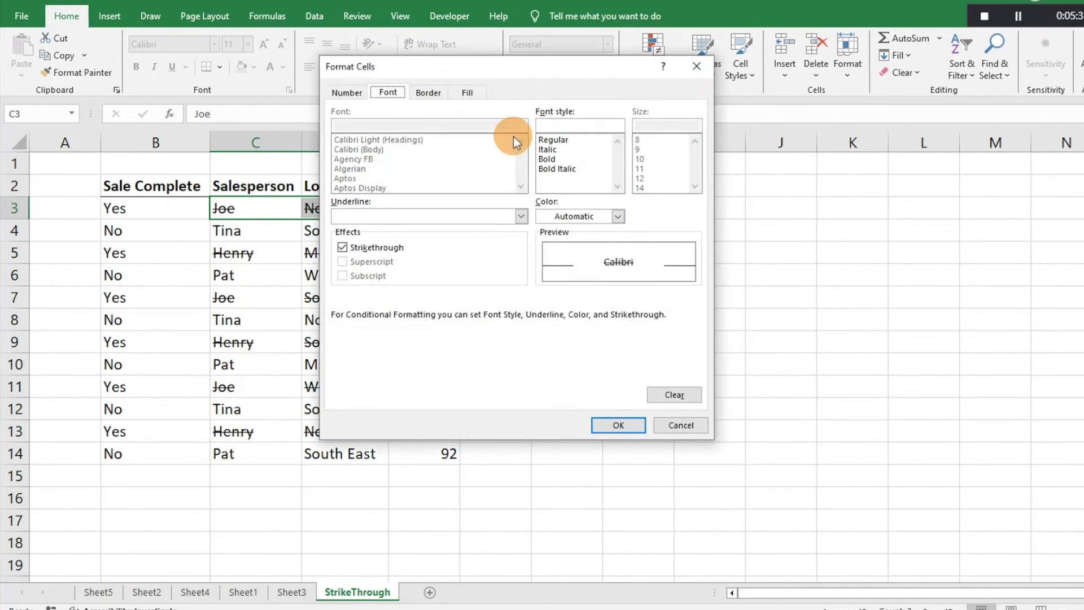
left_click(427, 89)
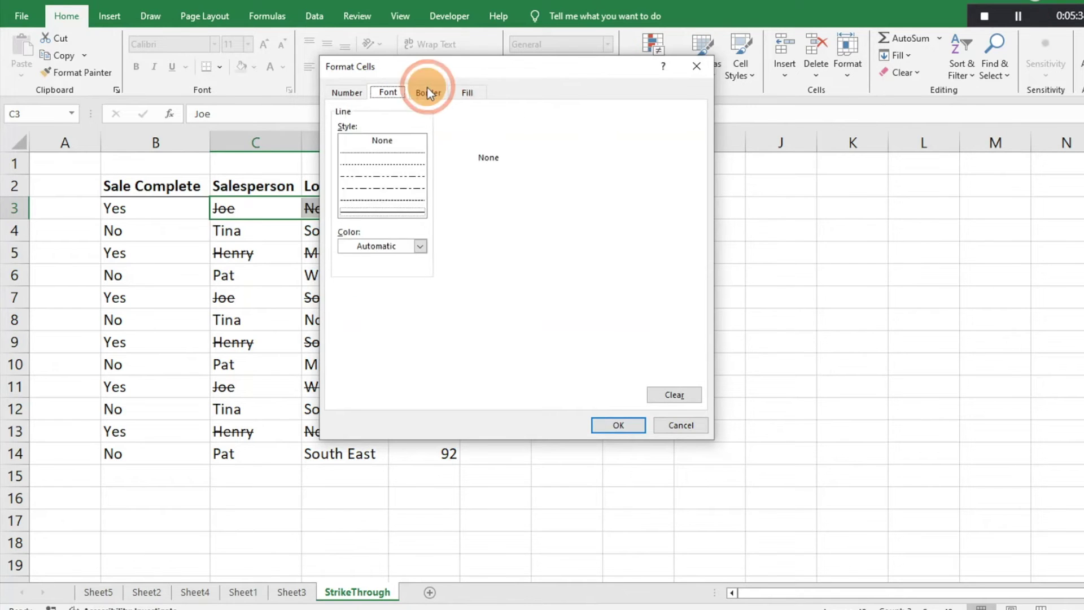
left_click(470, 92)
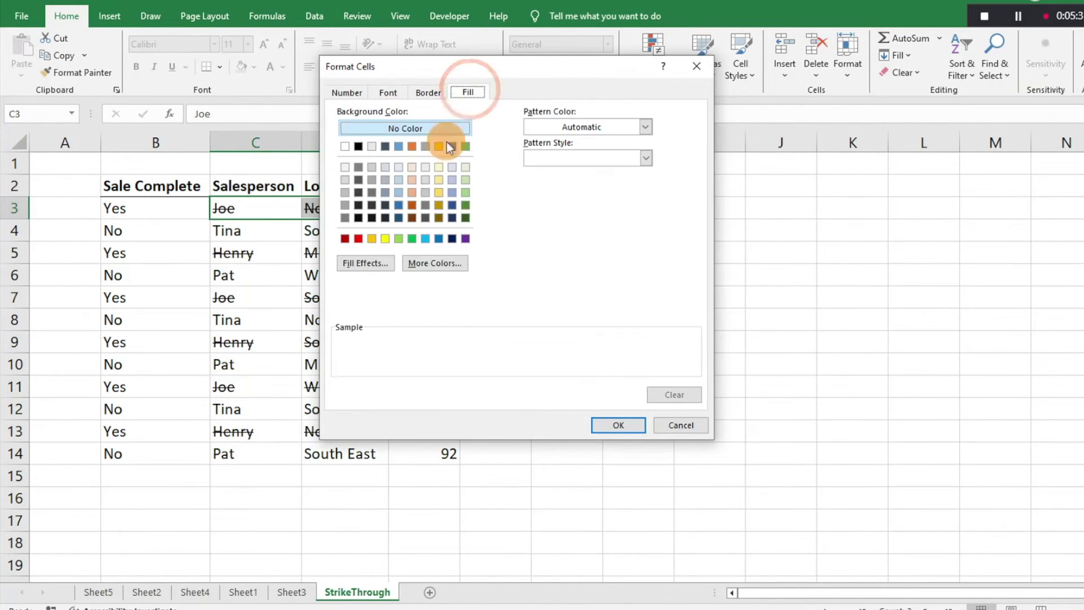
left_click(411, 238)
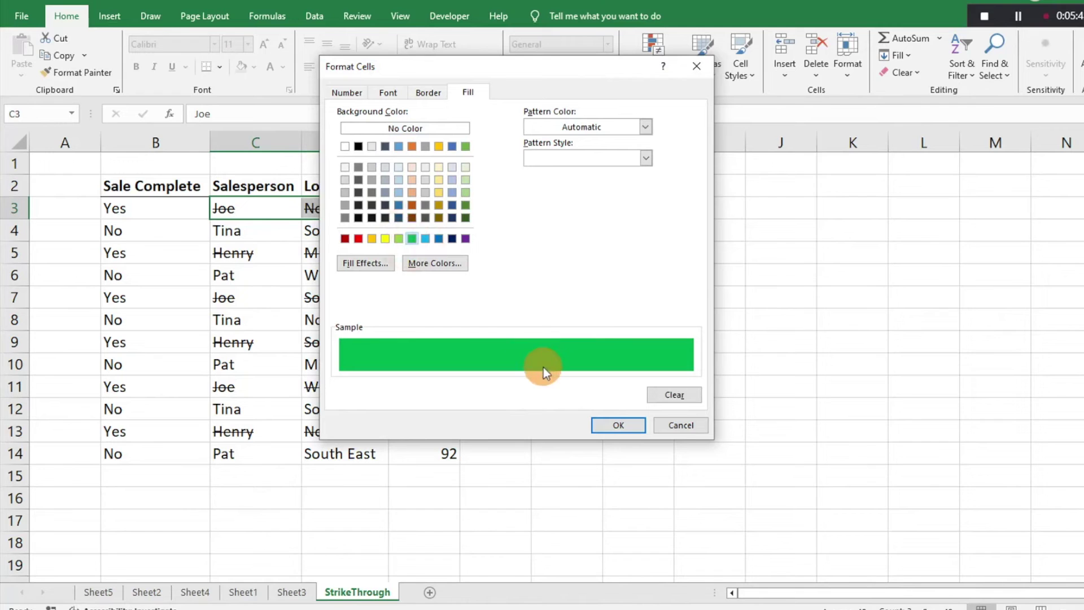
left_click(621, 423)
left_click(567, 394)
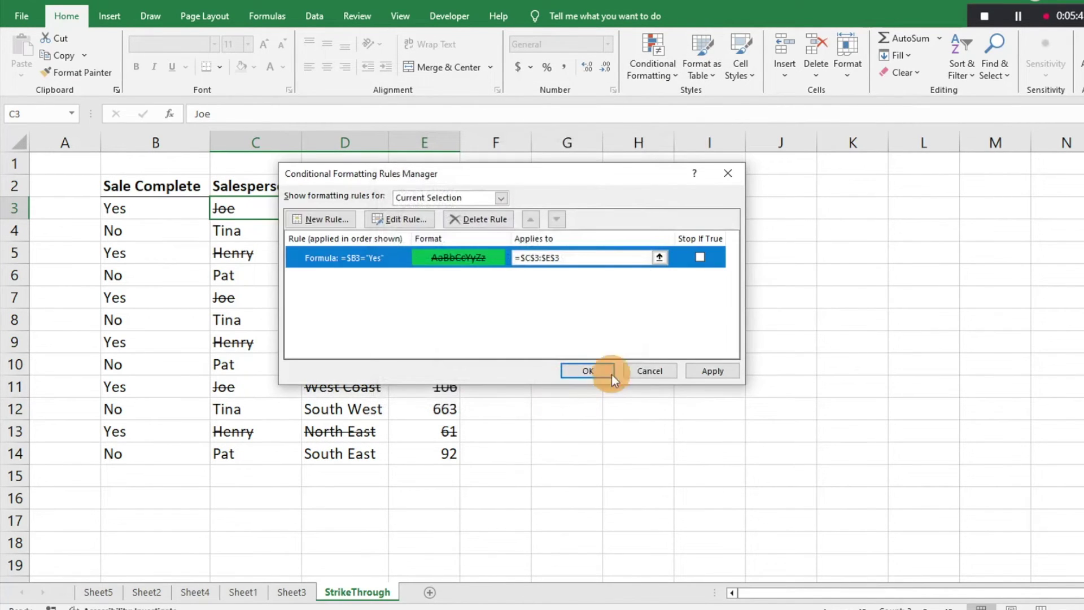
left_click(700, 372)
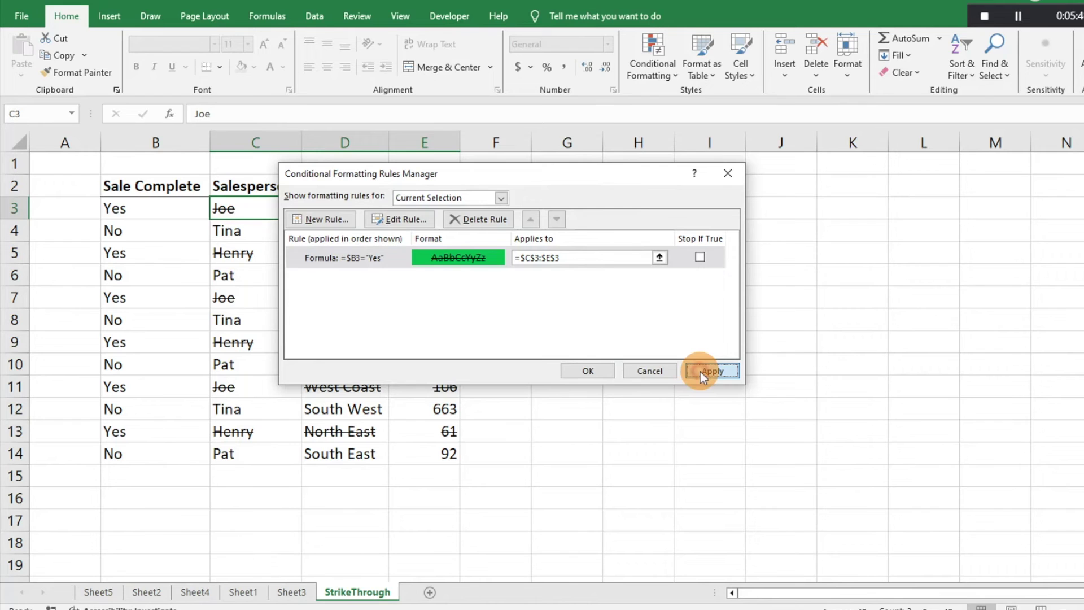
left_click(601, 370)
left_click(406, 272)
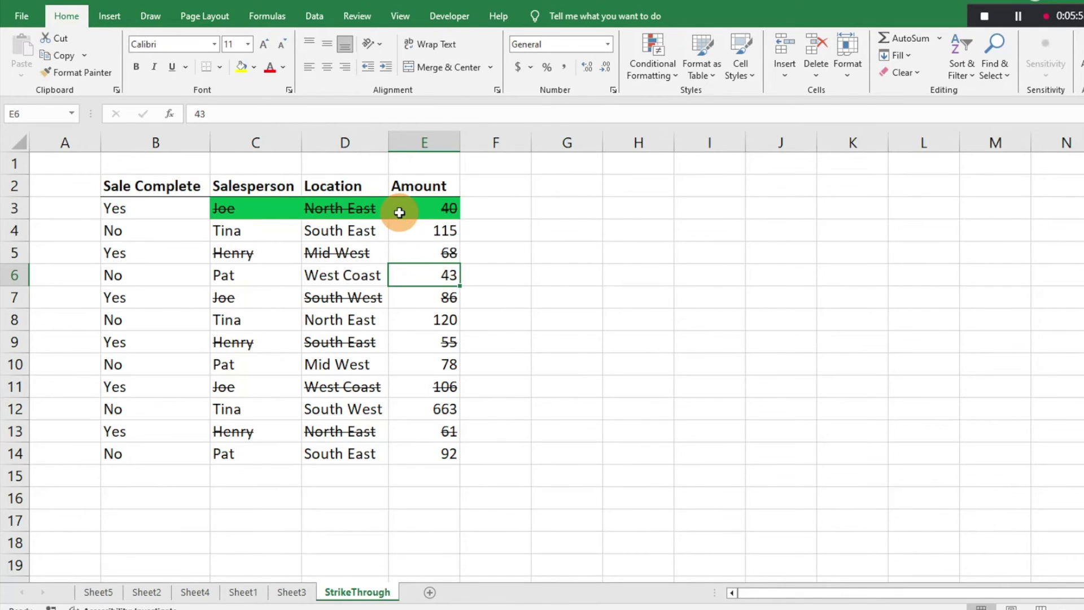
Step: Format-paint row 3's green fill and strikethrough from C3:E3 onto rows 4 to 14
left_click_drag(226, 208, 407, 210)
left_click(74, 73)
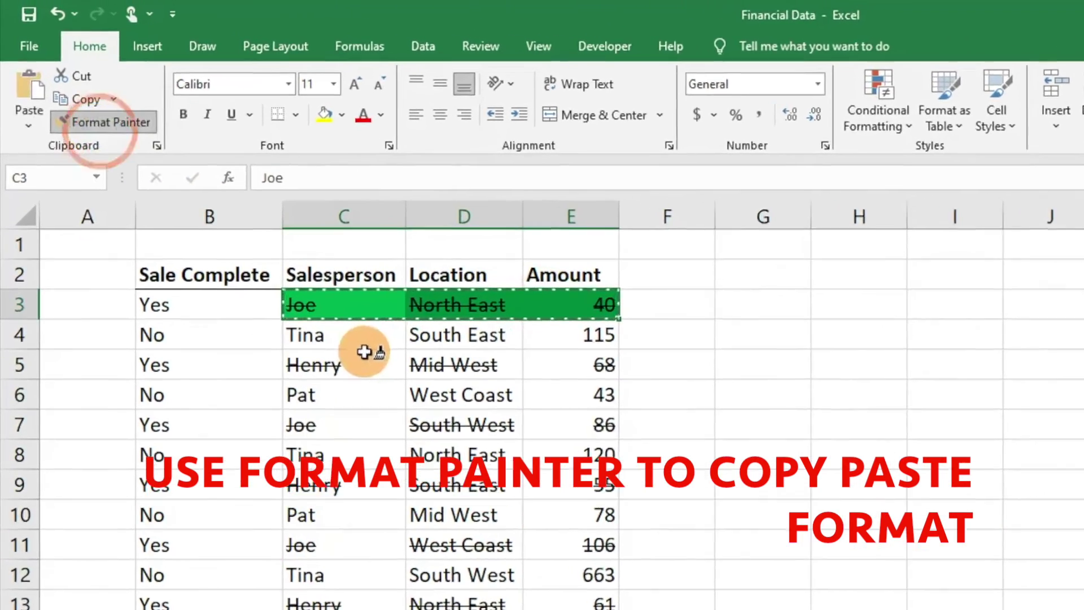
mouse_move(364, 339)
left_mouse_down()
mouse_move(412, 423)
mouse_move(410, 452)
left_mouse_up()
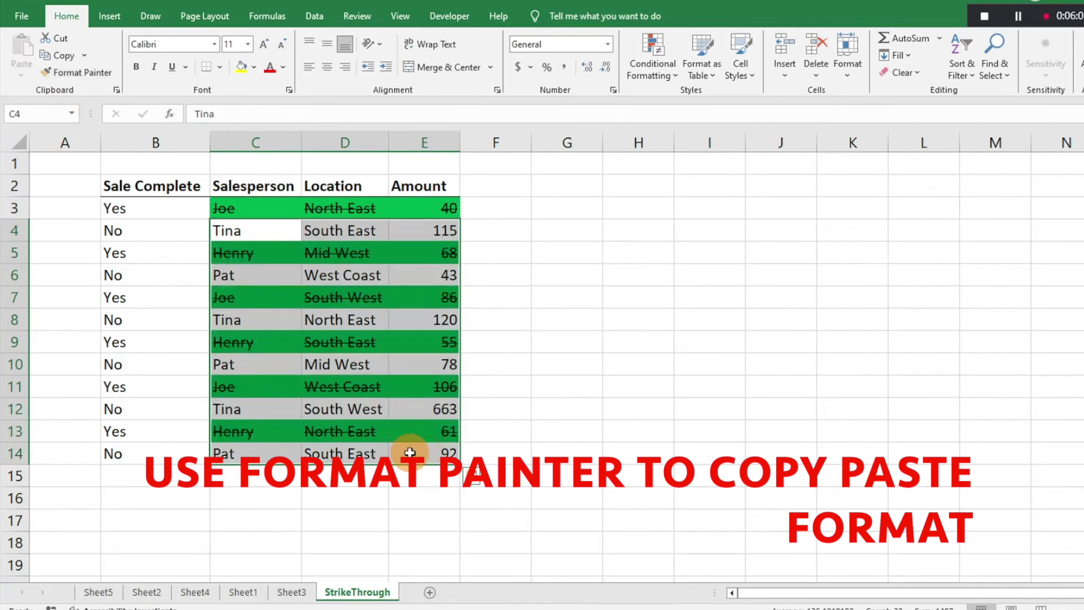
left_click(551, 431)
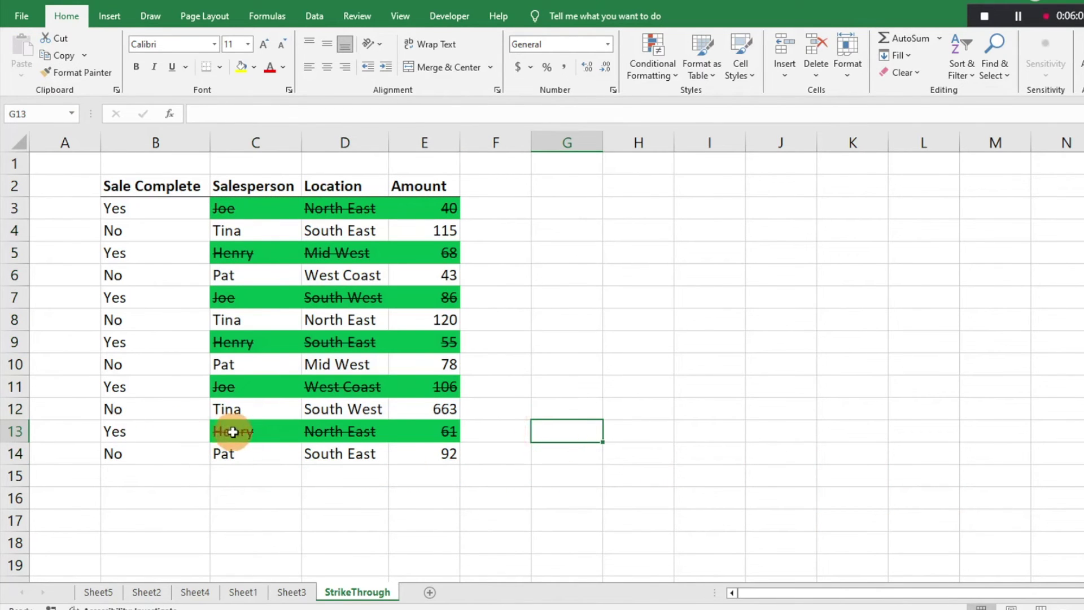